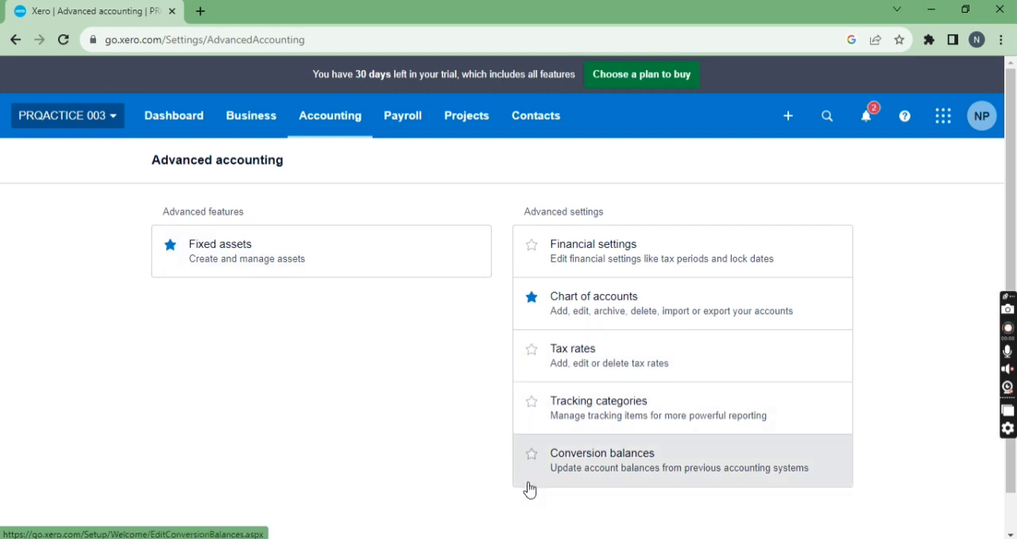
Step: Open the conversion balances and check the conversion date settings, leaving them without saving
left_click(592, 469)
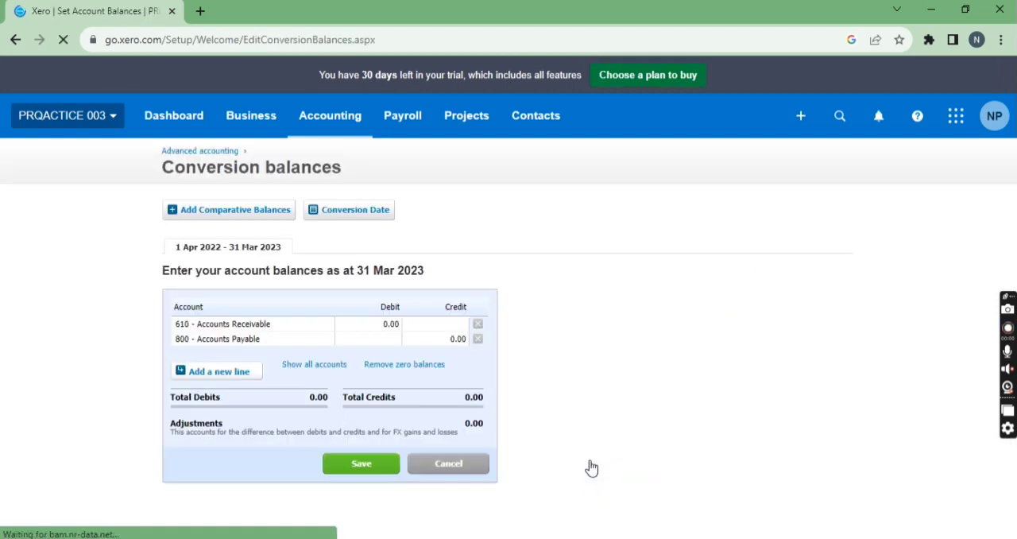
left_click(356, 212)
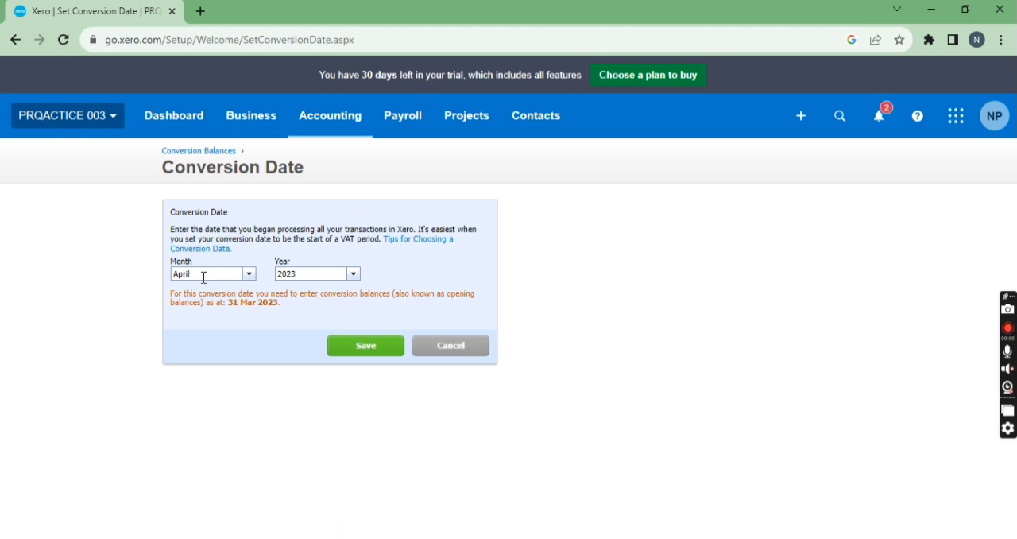
left_click_drag(229, 304, 279, 307)
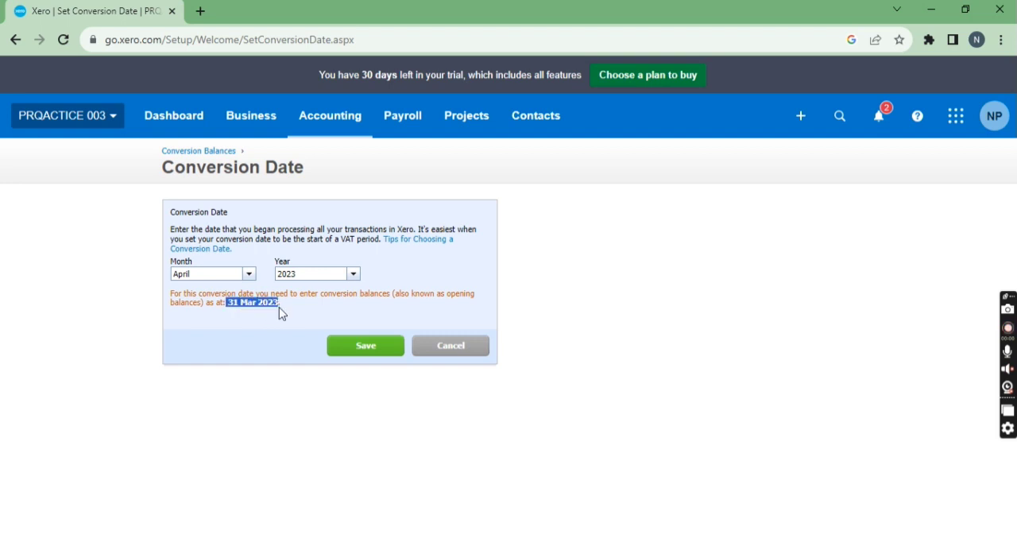
left_click(459, 346)
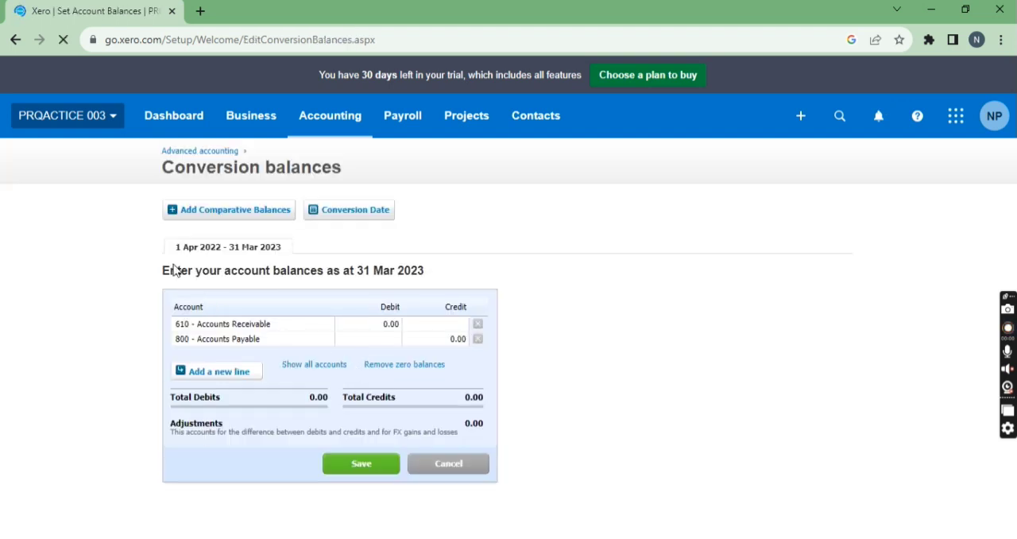
Step: Show all accounts in the conversion balances table for the period ending 31 Mar 2023
left_click_drag(170, 270, 419, 274)
left_click(337, 368)
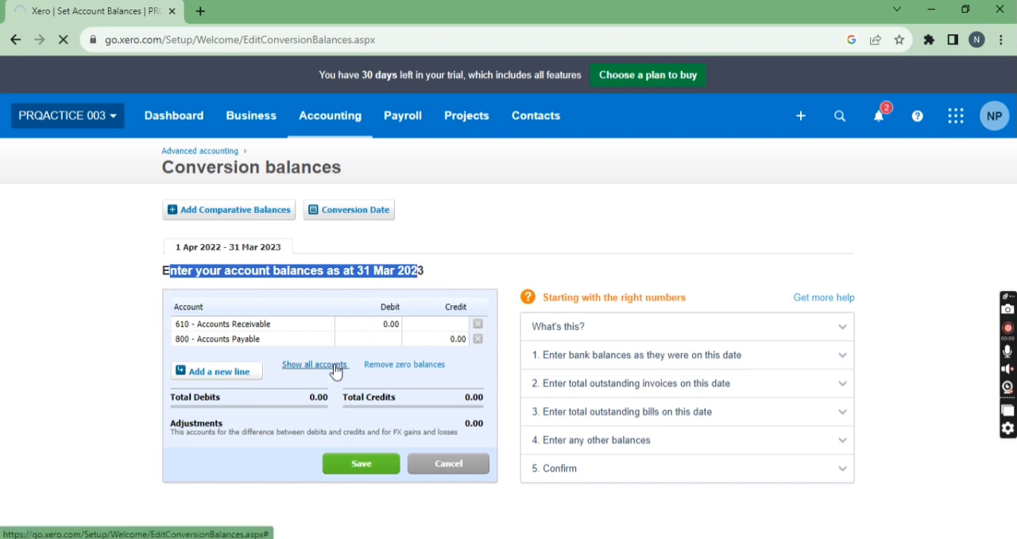
scroll(333, 370, "down", 2)
scroll(342, 227, "down", 6)
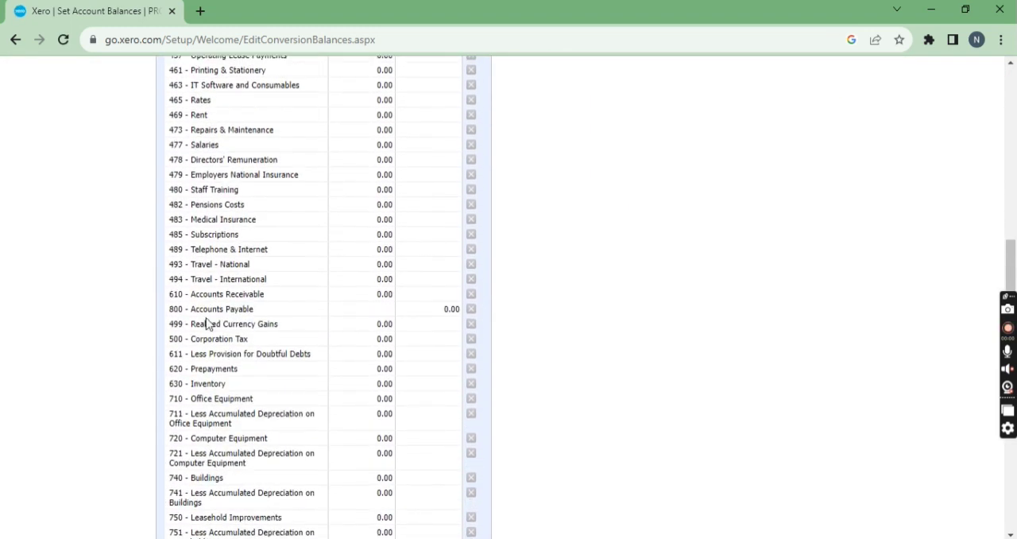
scroll(207, 322, "down", 3)
Step: Look at the account choices on the 765 - Less Accumulated Depreciation on Plant and Machinery line, including the option to add a new account
left_click(211, 390)
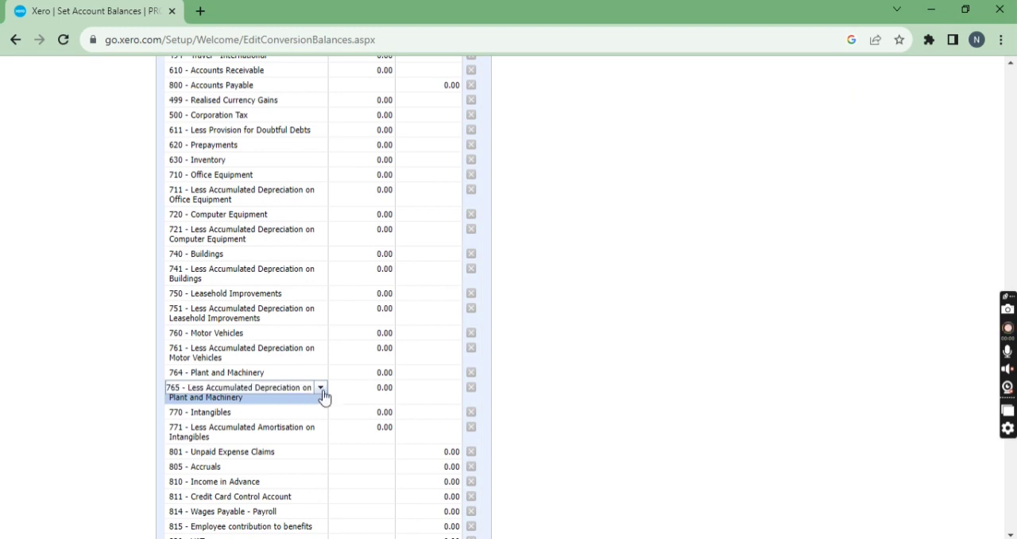
left_click(322, 388)
scroll(310, 318, "up", 5)
scroll(325, 277, "up", 10)
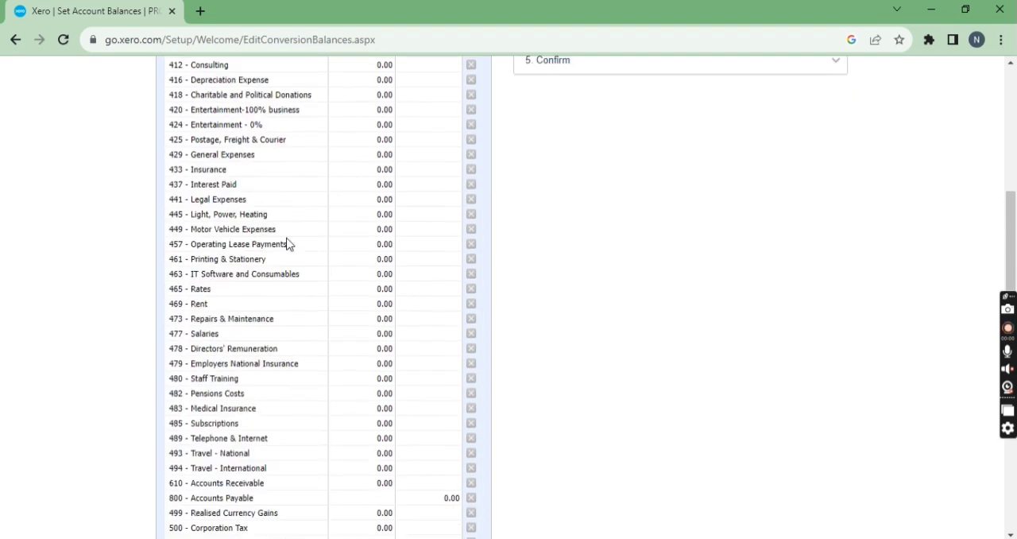
scroll(270, 318, "down", 4)
scroll(270, 363, "down", 3)
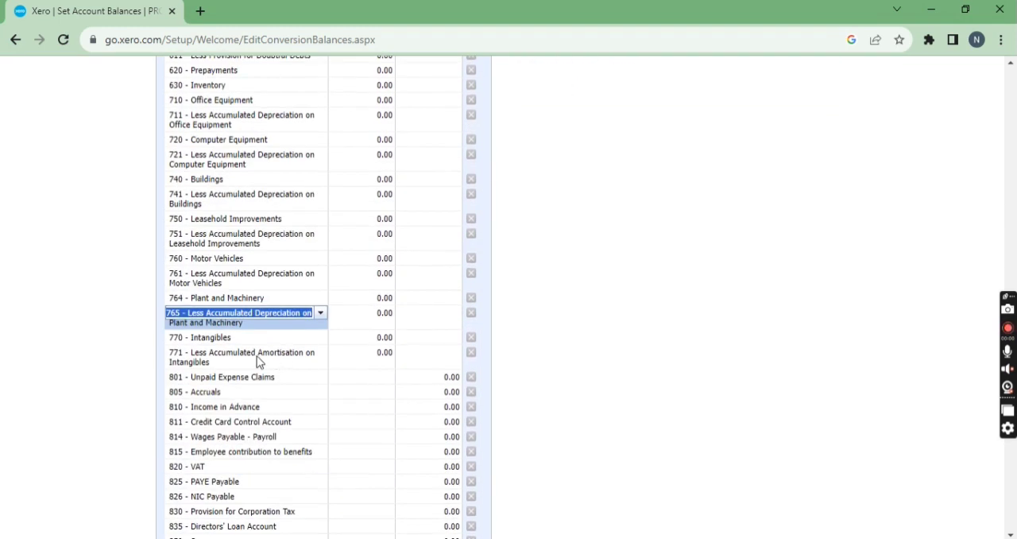
left_click(323, 318)
left_click_drag(320, 236, 288, 99)
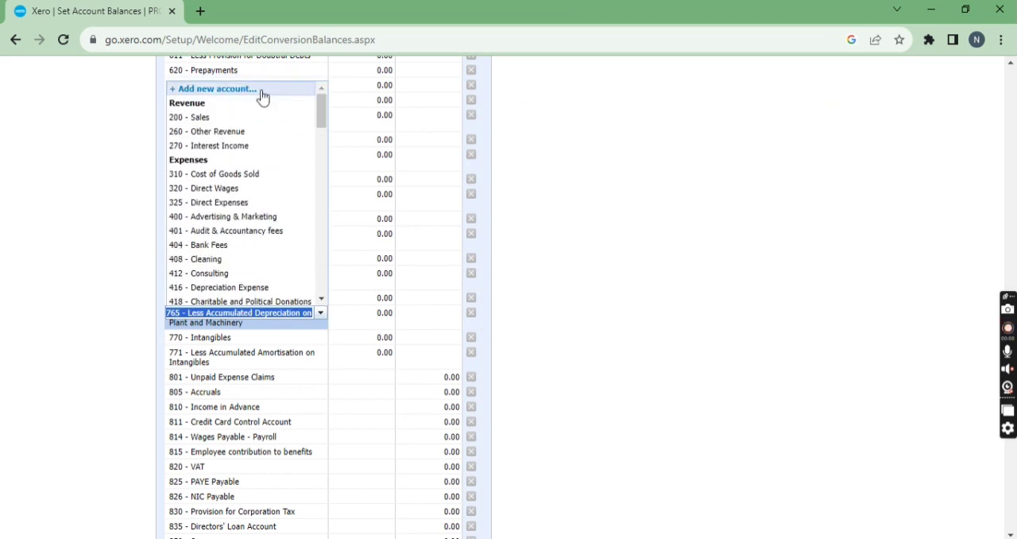
scroll(279, 243, "down", 3)
left_click(572, 268)
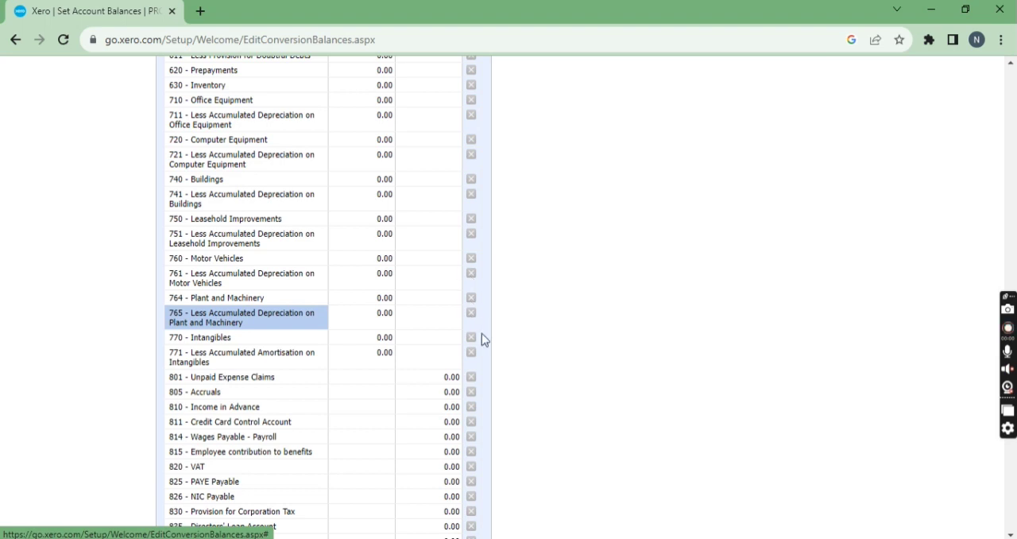
Step: Set the debit balance of 710 - Office Equipment to 100
scroll(482, 339, "down", 5)
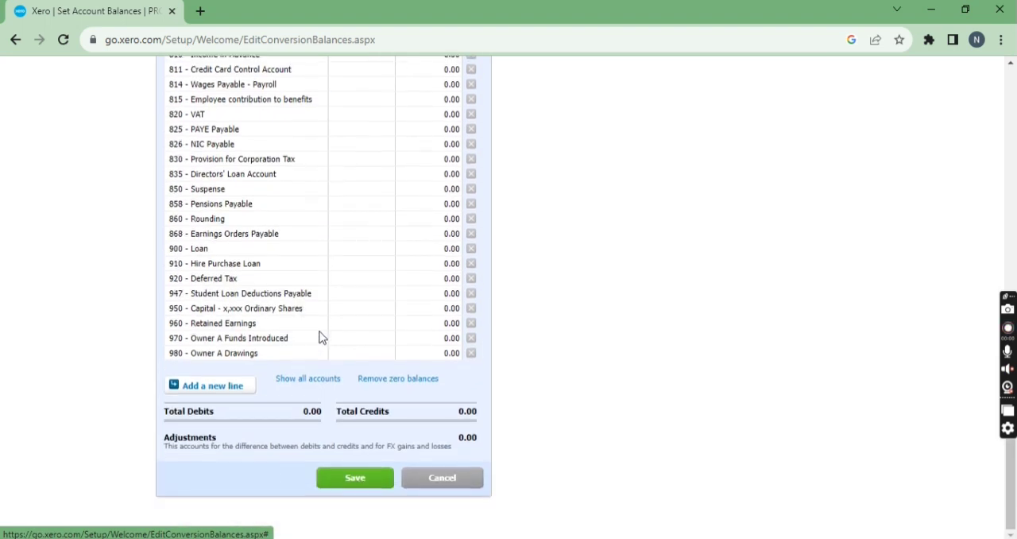
scroll(325, 306, "up", 3)
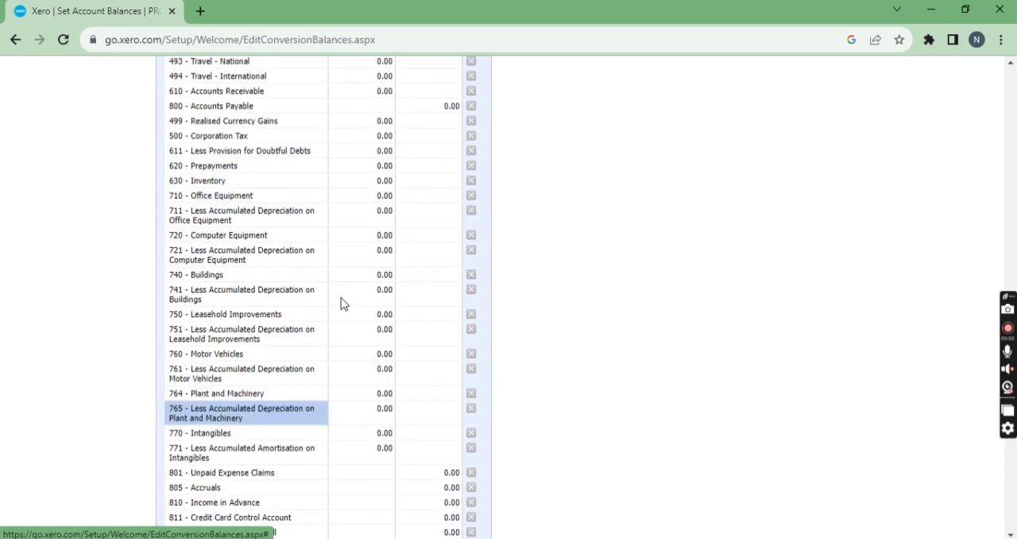
scroll(344, 305, "down", 3)
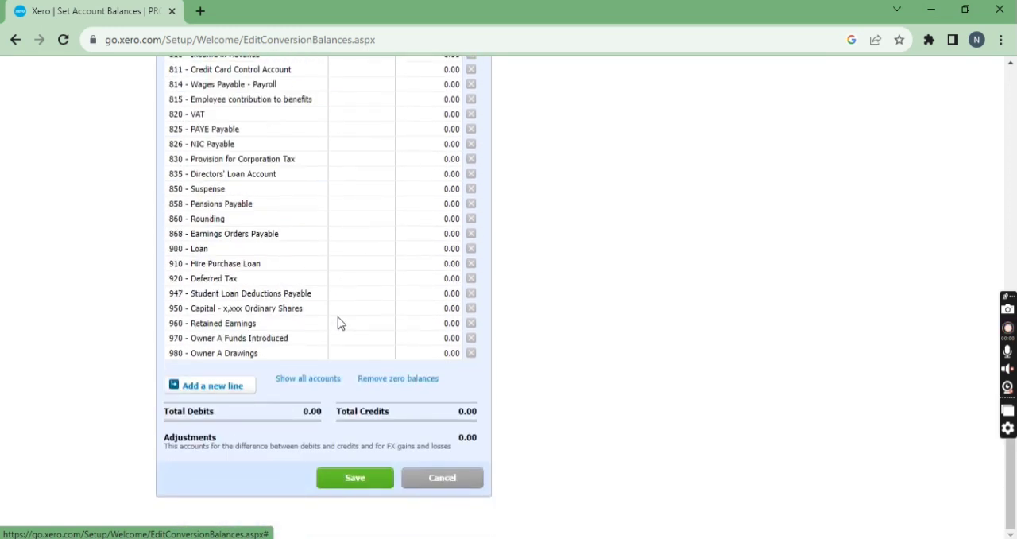
scroll(421, 340, "up", 5)
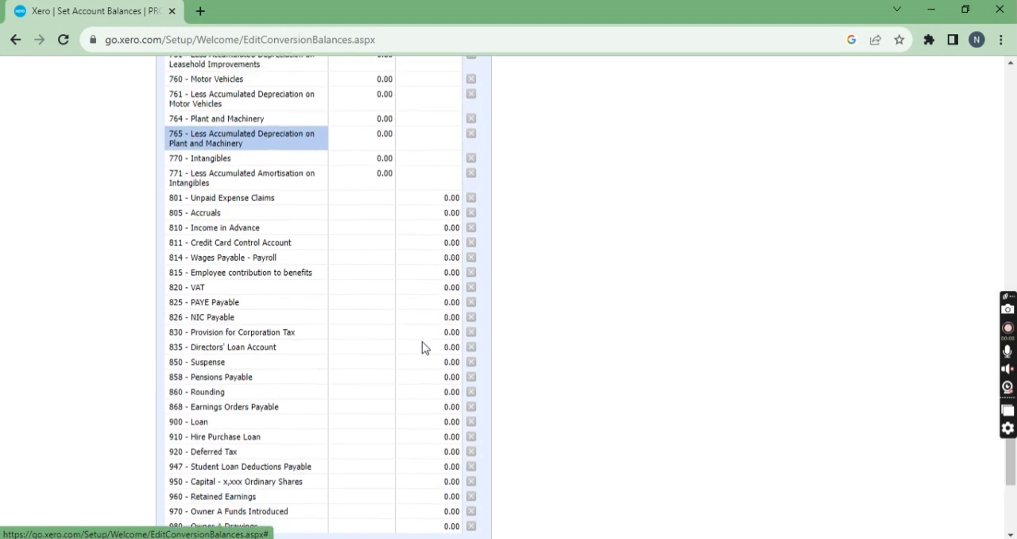
scroll(424, 347, "up", 10)
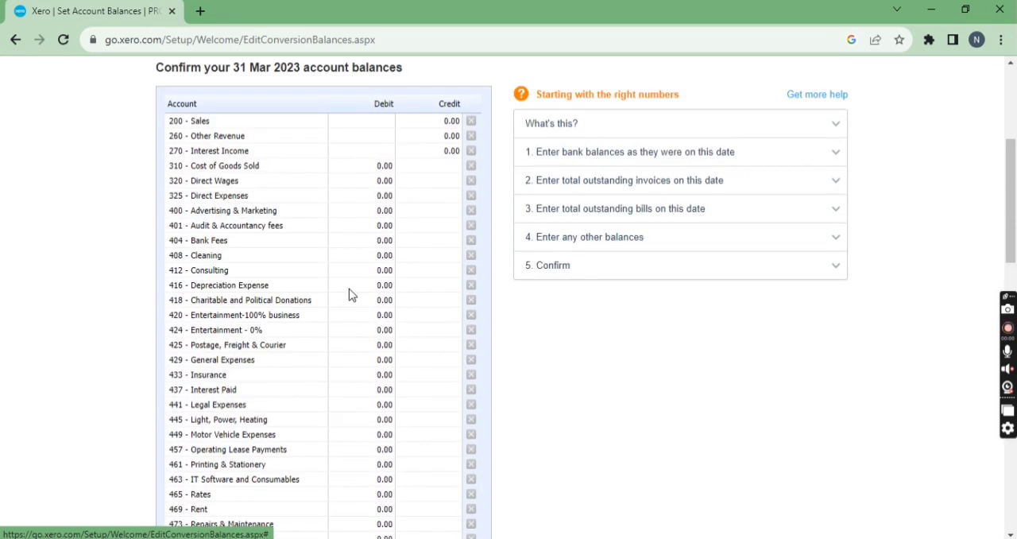
scroll(354, 300, "down", 4)
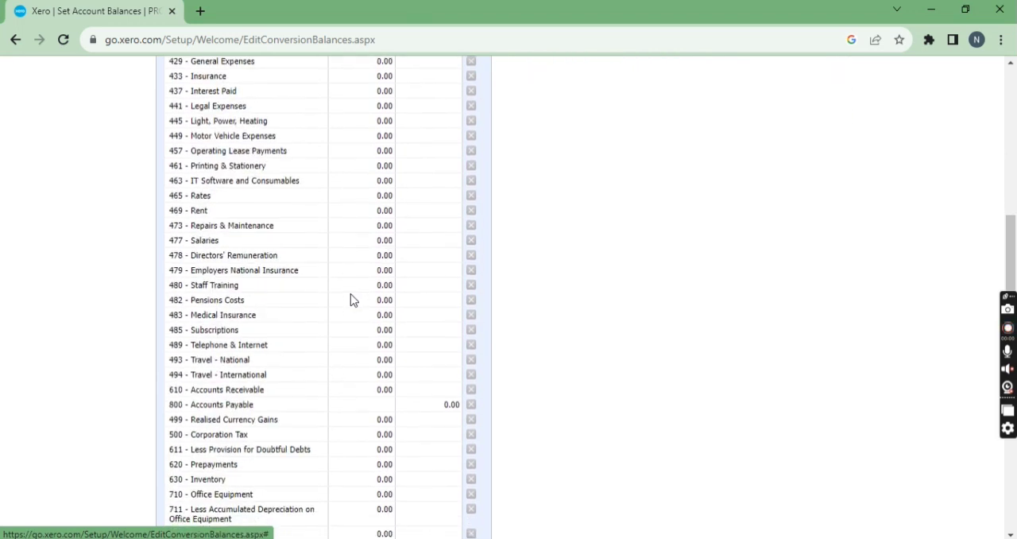
scroll(353, 299, "down", 3)
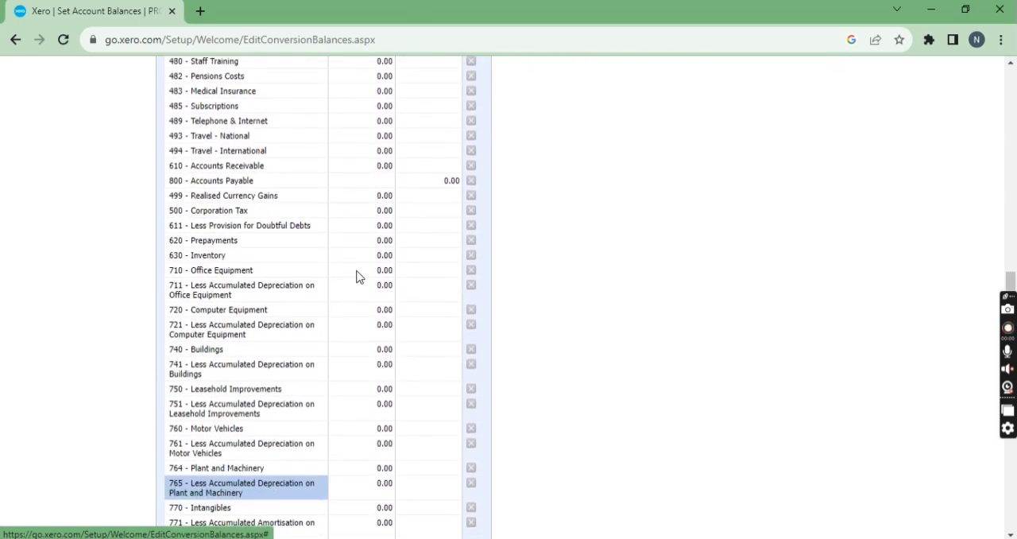
left_click(357, 276)
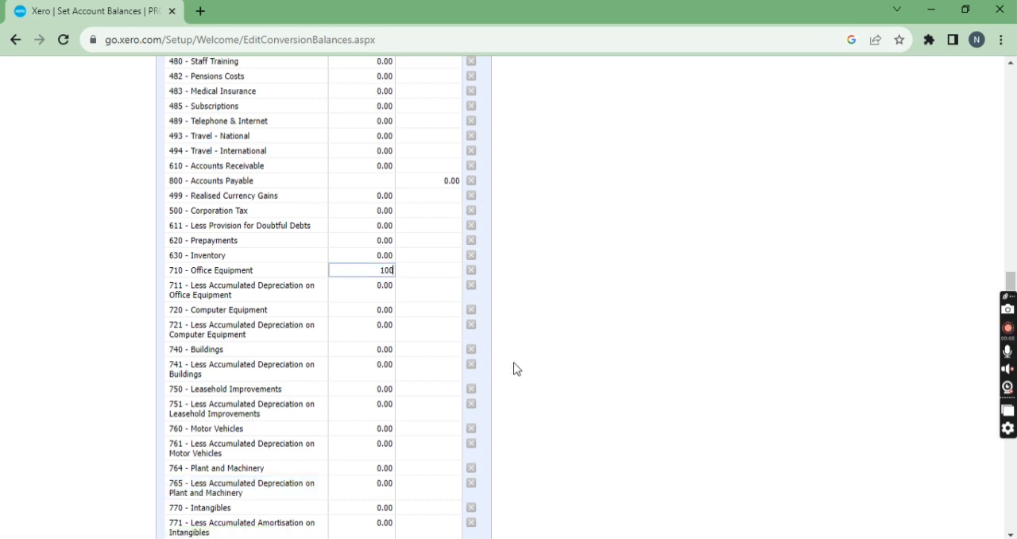
Step: Set the credit balance of 970 - Owner A Funds Introduced to 100 and save the conversion balances
scroll(445, 376, "down", 4)
scroll(446, 376, "down", 3)
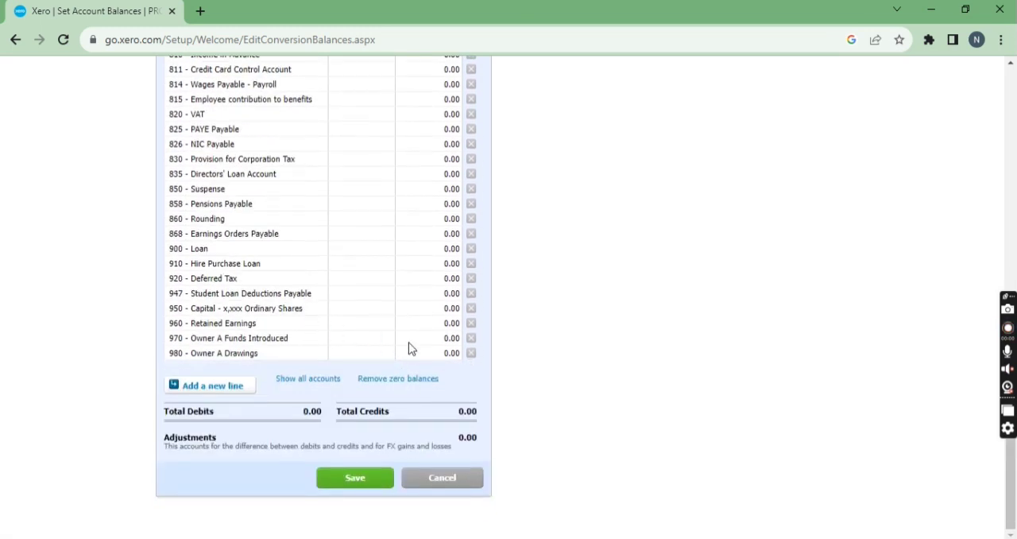
left_click(430, 340)
left_click(427, 330)
type("100")
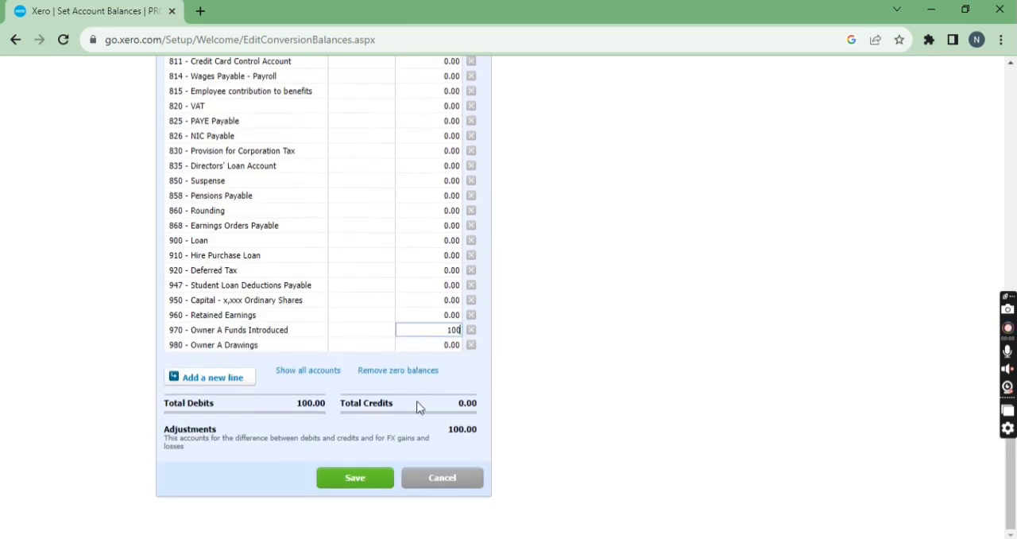
left_click(368, 487)
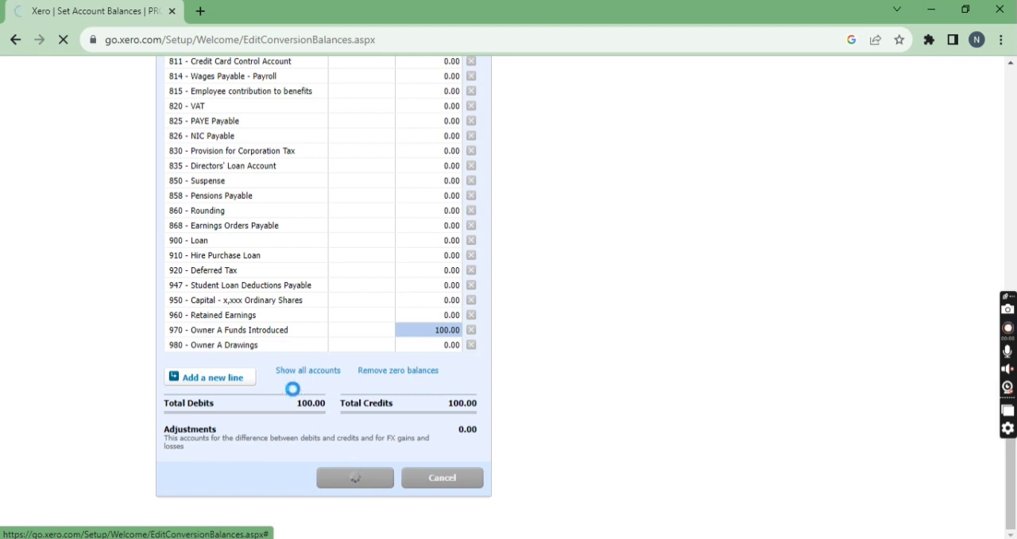
Step: Check the saved conversion balances and add comparative balances for the period 1 Apr 2021 - 31 Mar 2022
scroll(262, 357, "down", 10)
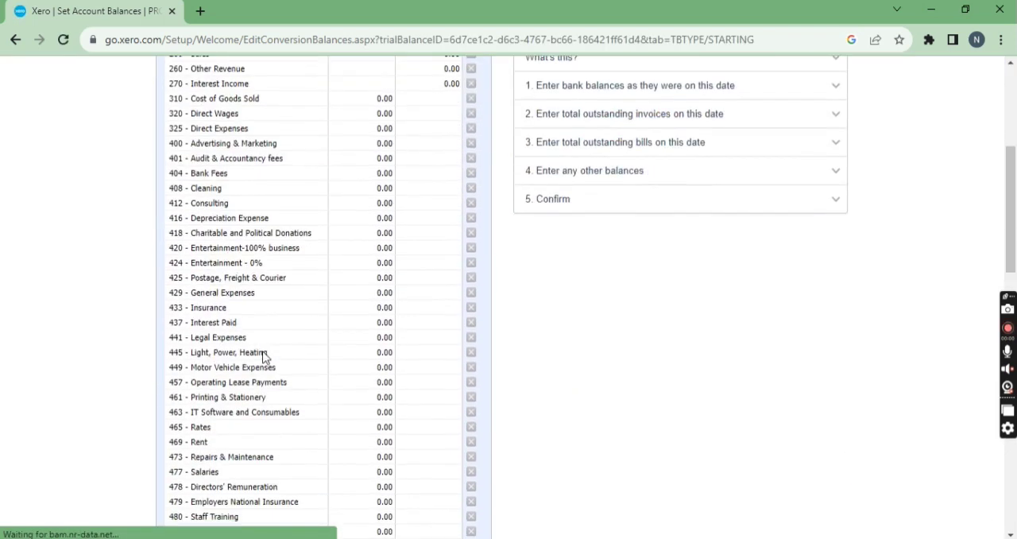
scroll(266, 359, "down", 10)
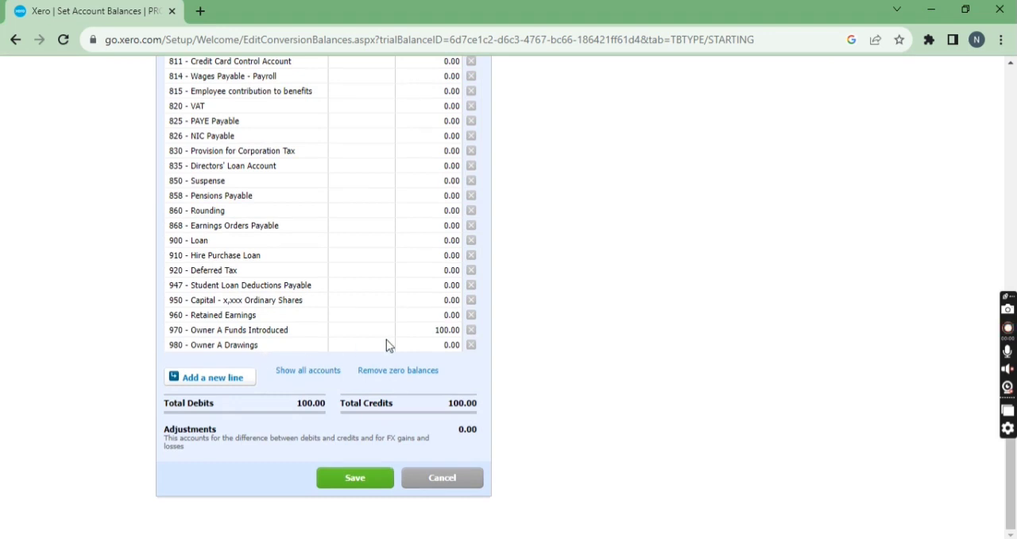
scroll(292, 318, "up", 15)
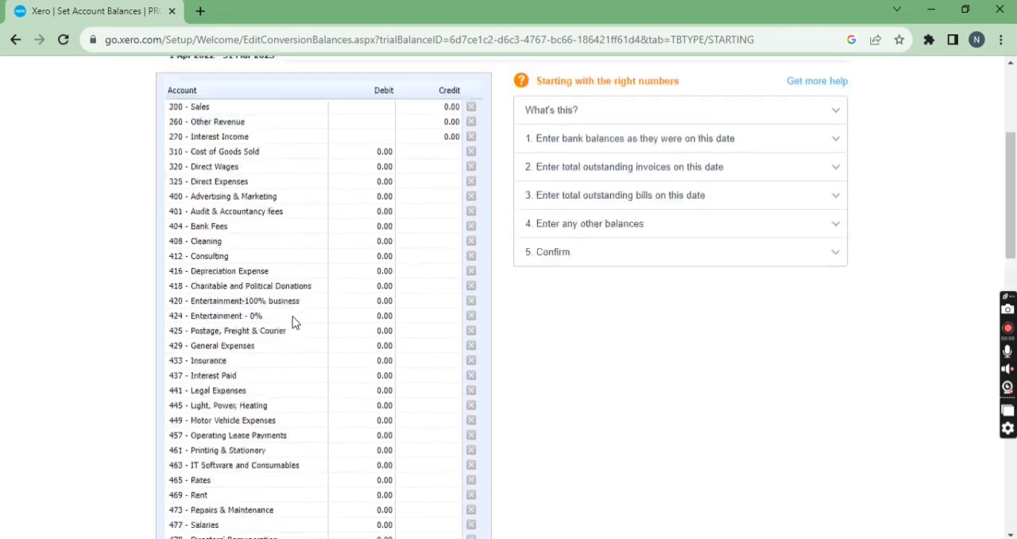
scroll(292, 317, "up", 2)
scroll(370, 316, "down", 3)
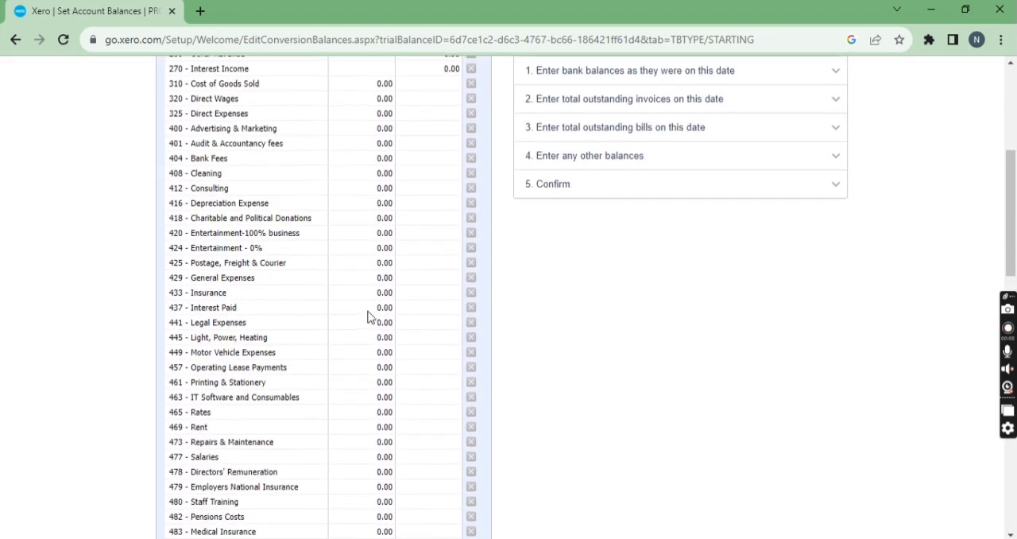
scroll(367, 316, "up", 3)
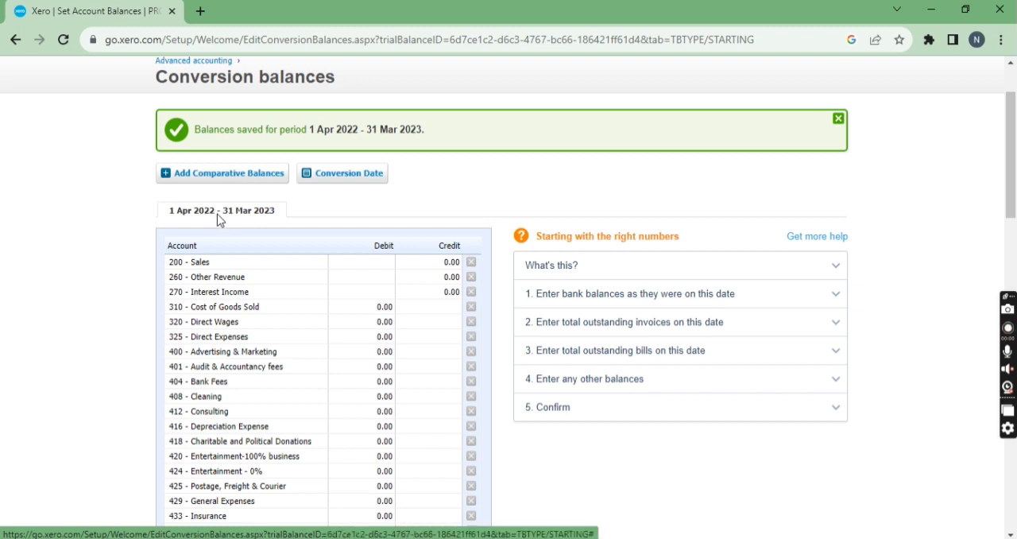
left_click(217, 187)
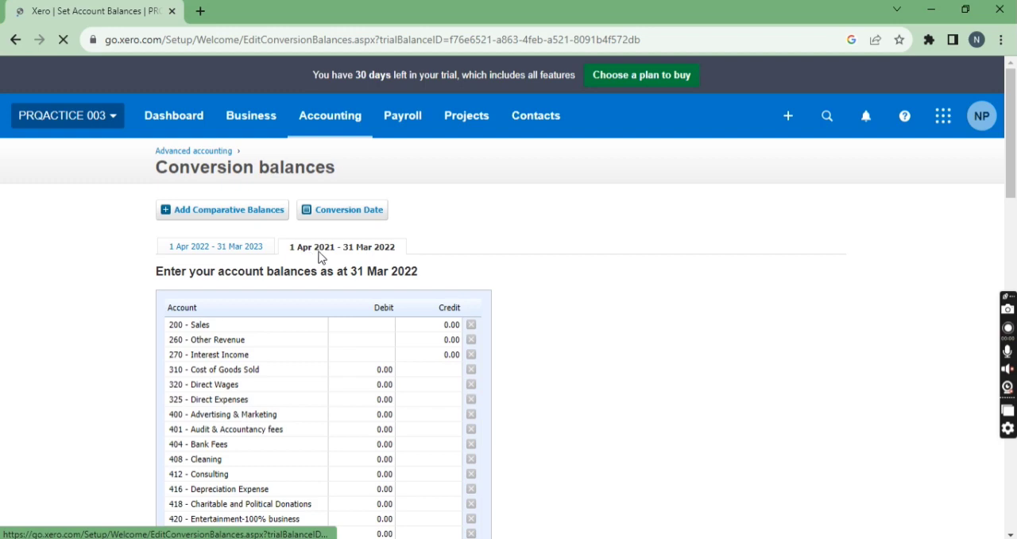
Step: Add another set of comparative balances for 1 Apr 2020 - 31 Mar 2021 and look through its account lines
scroll(325, 310, "down", 1)
scroll(322, 309, "down", 20)
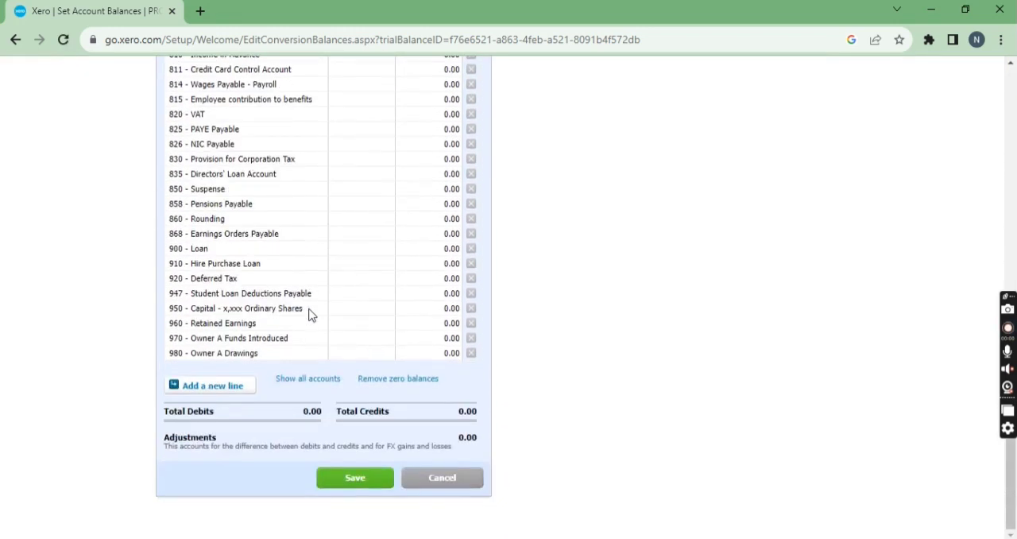
scroll(310, 316, "up", 20)
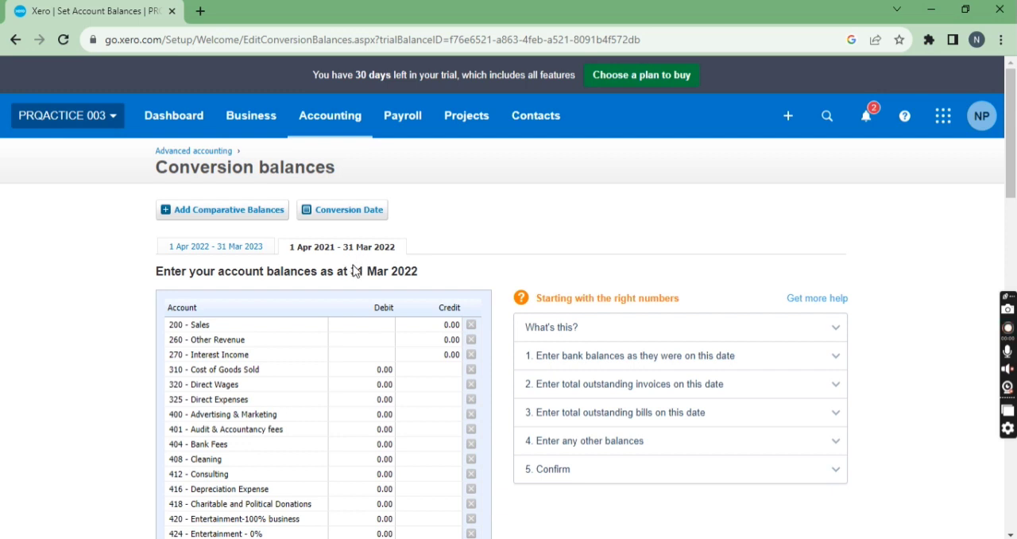
left_click(250, 211)
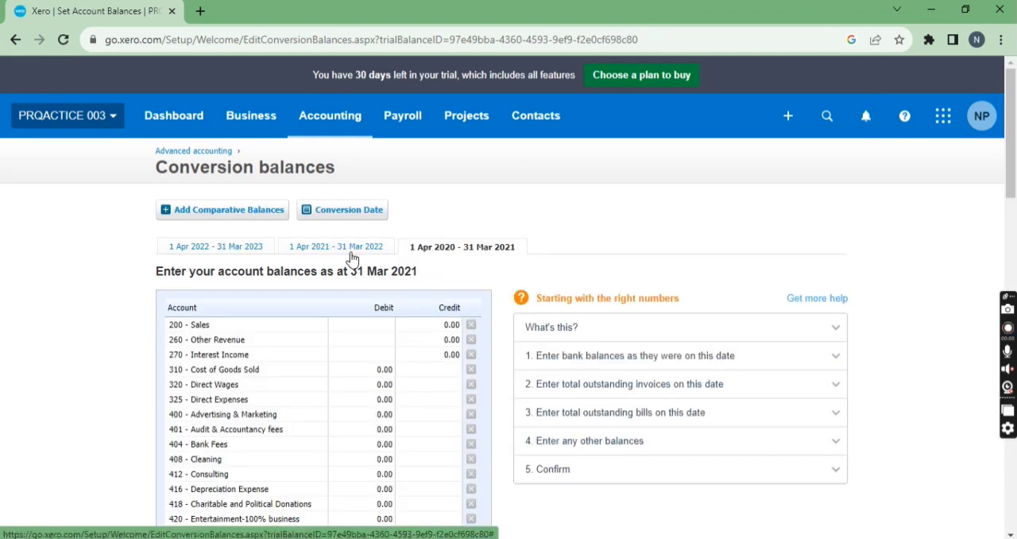
scroll(286, 239, "down", 5)
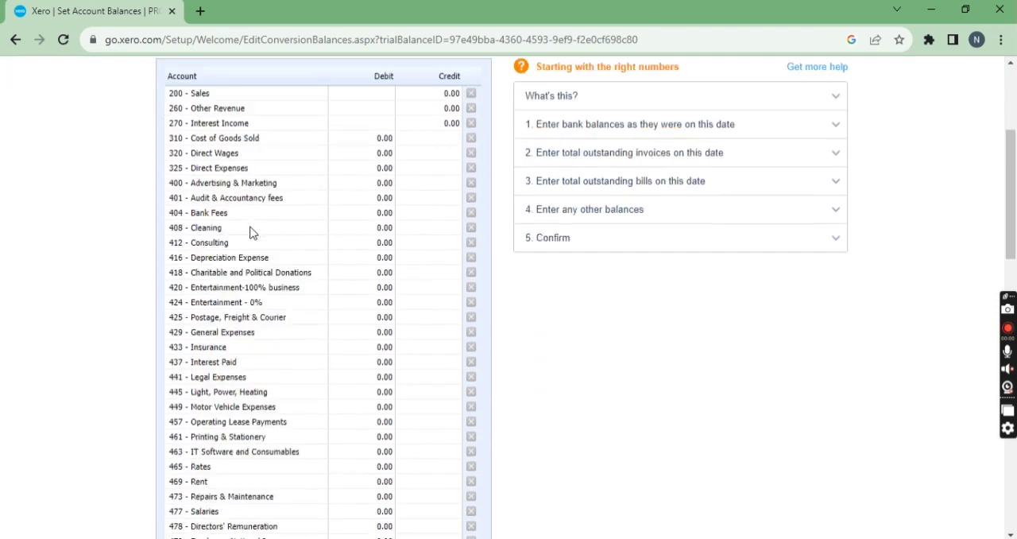
scroll(250, 232, "down", 8)
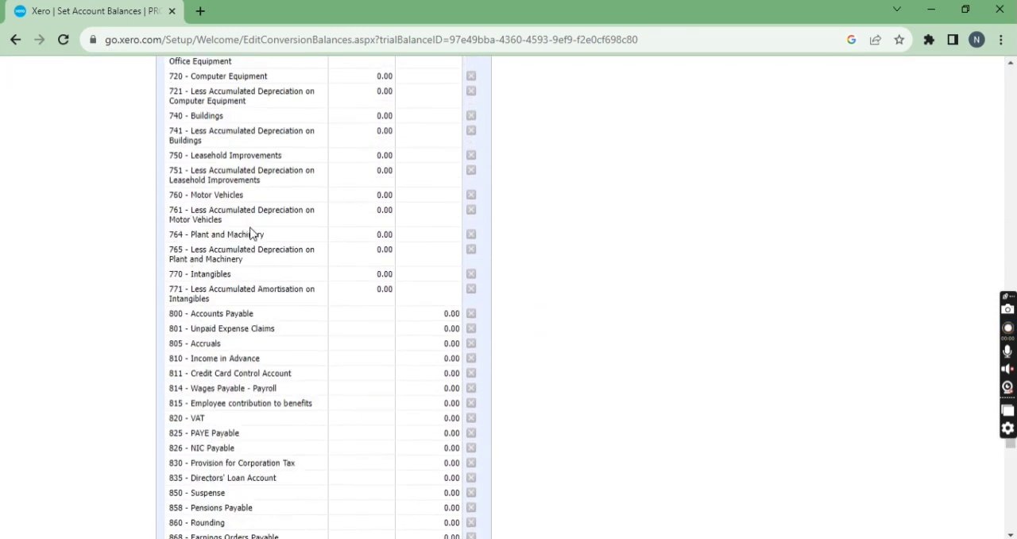
scroll(323, 300, "down", 4)
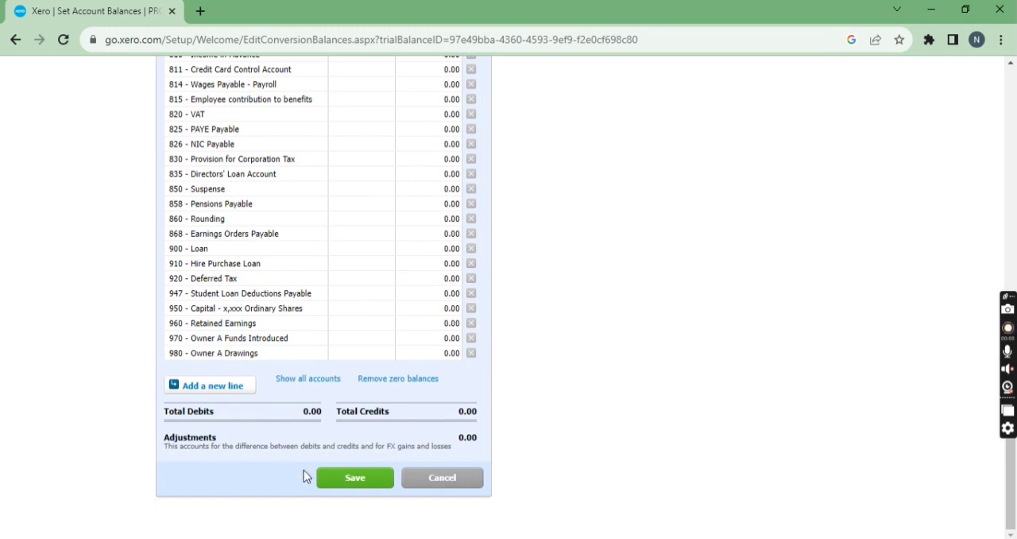
scroll(267, 396, "up", 2)
scroll(266, 396, "up", 15)
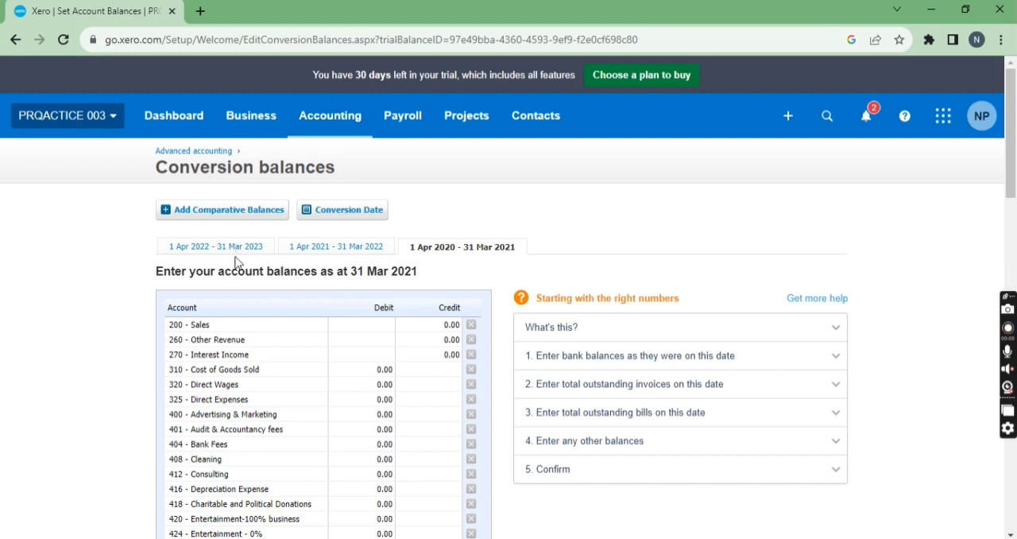
Step: Open the Balance Sheet report, dismiss the reporting announcement and examine the balances as at 31 Mar 2023
left_click(325, 135)
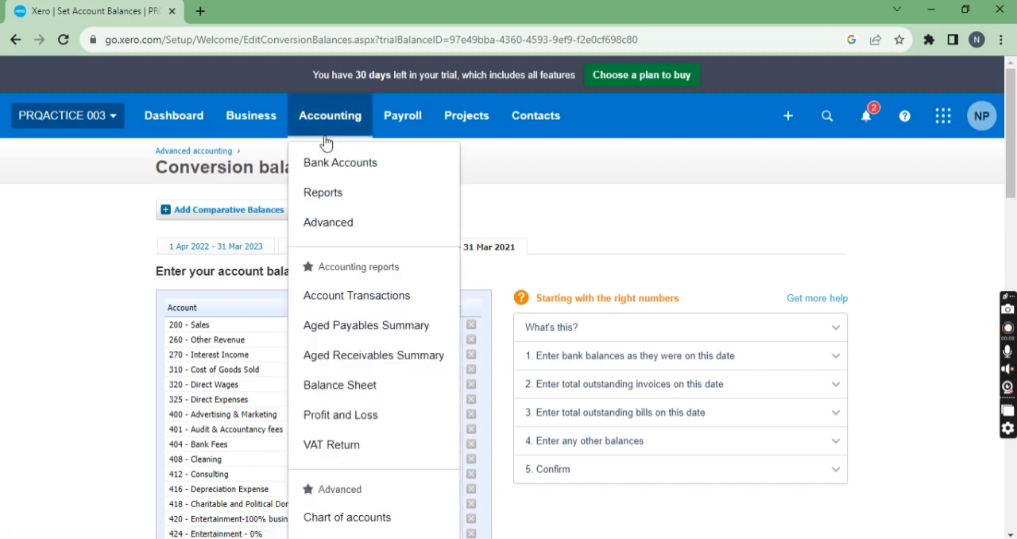
left_click(377, 362)
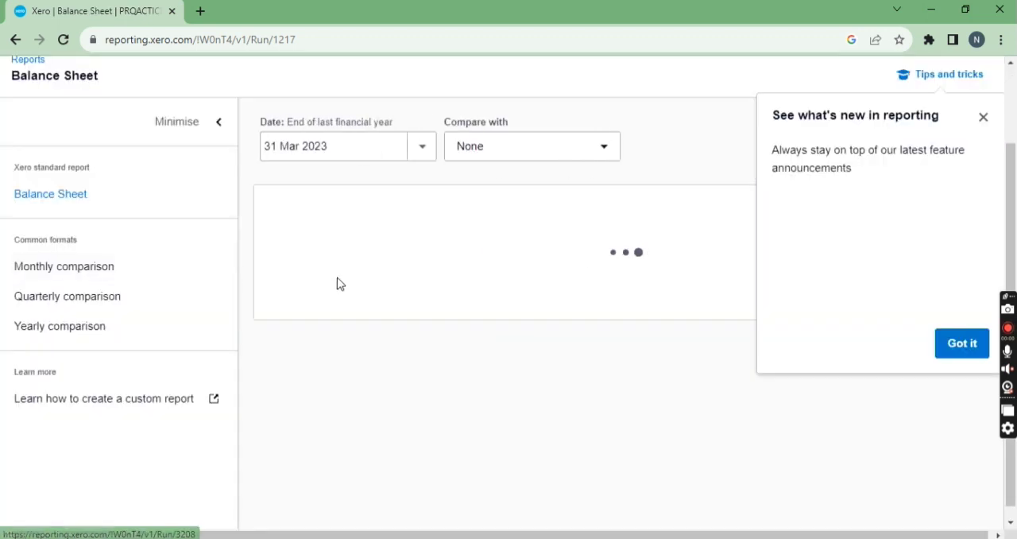
left_click(983, 118)
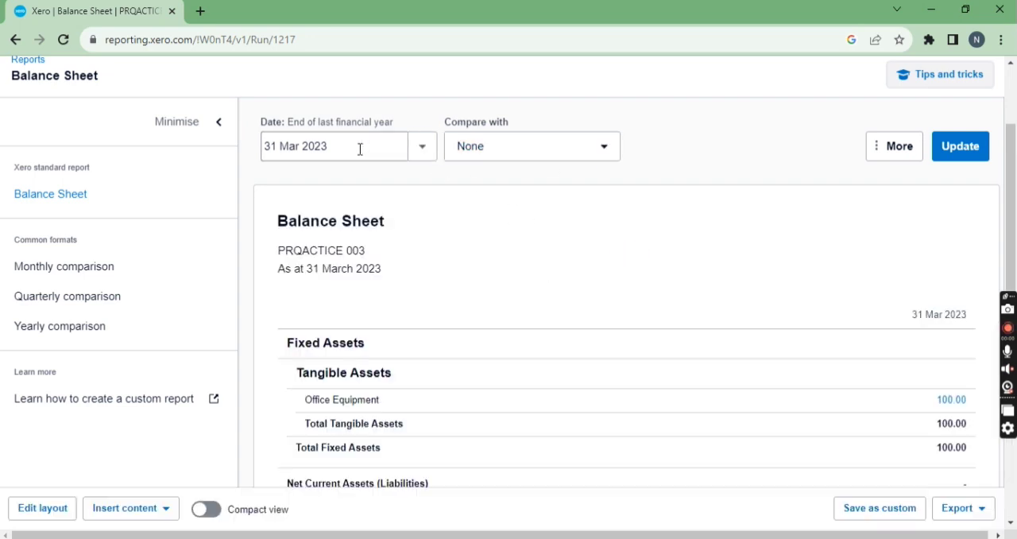
scroll(479, 282, "down", 1)
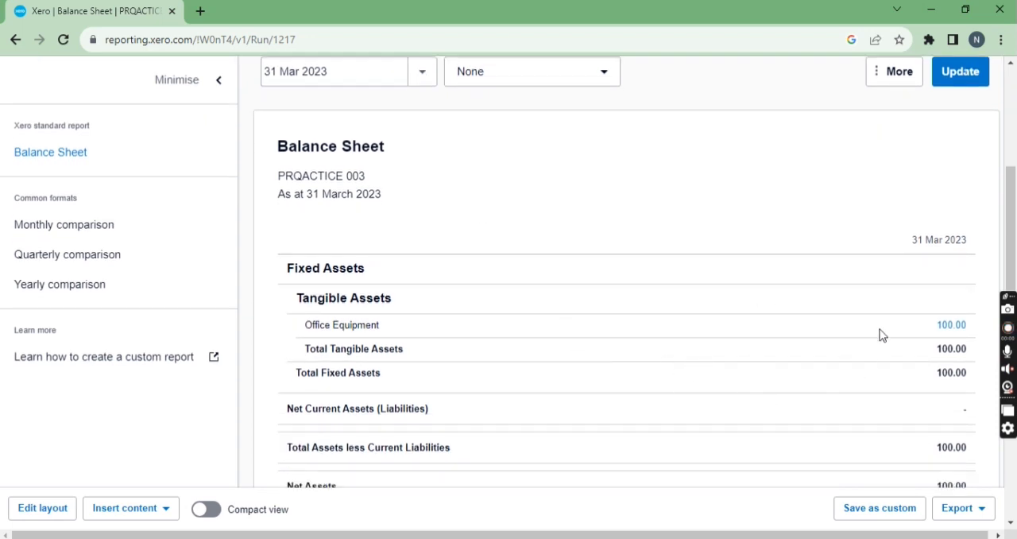
scroll(449, 230, "up", 3)
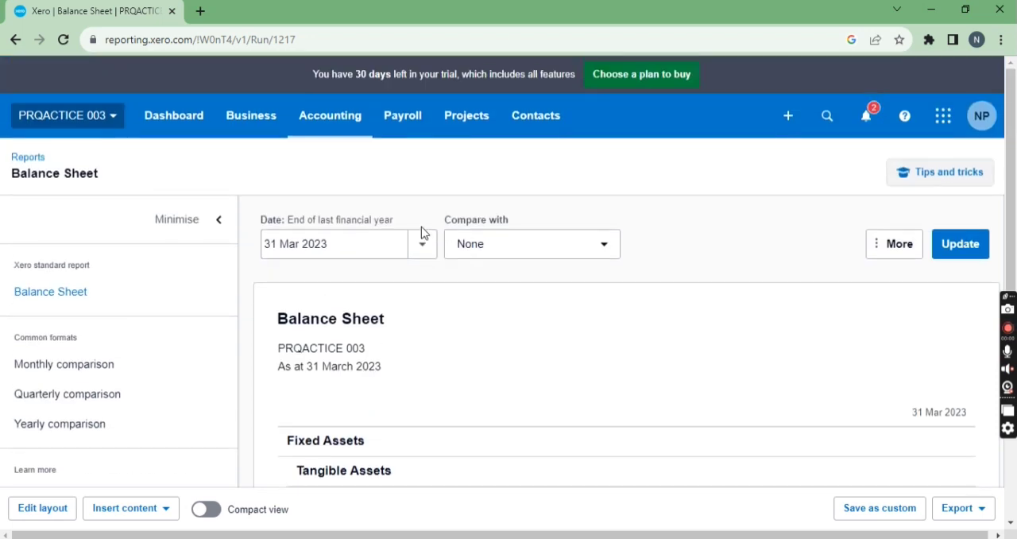